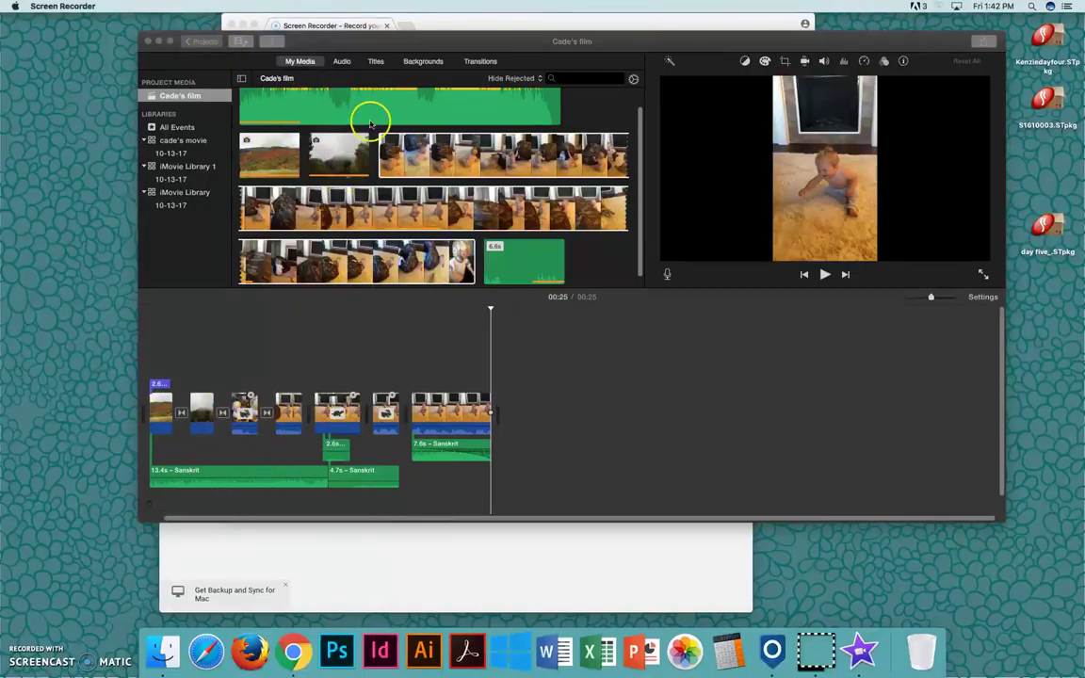
Bring the iMovie window showing the Cade's film project to the front.
left_click(341, 47)
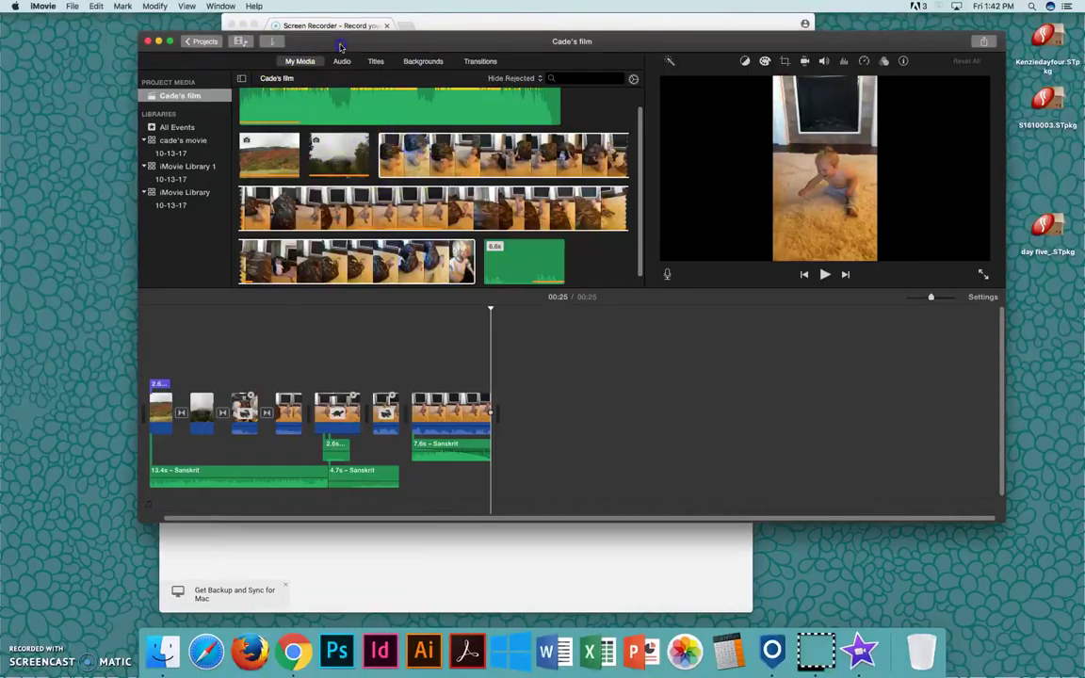
Create a new iMovie library named 'Cade's final movie' and save it on the Desktop.
left_click(71, 7)
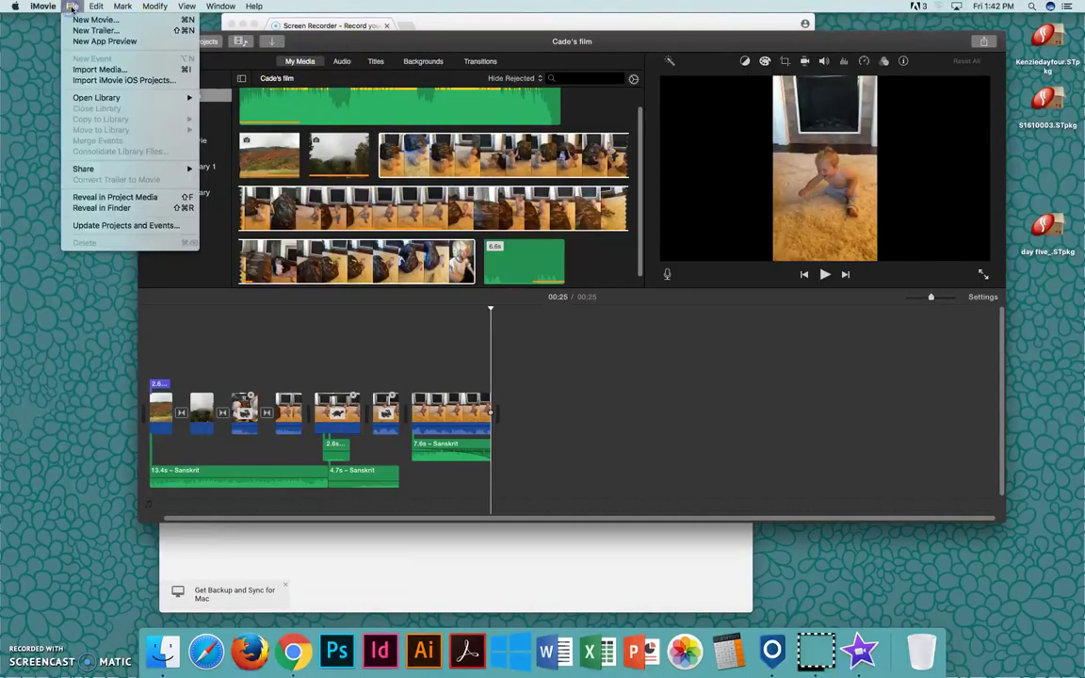
mouse_move(110, 97)
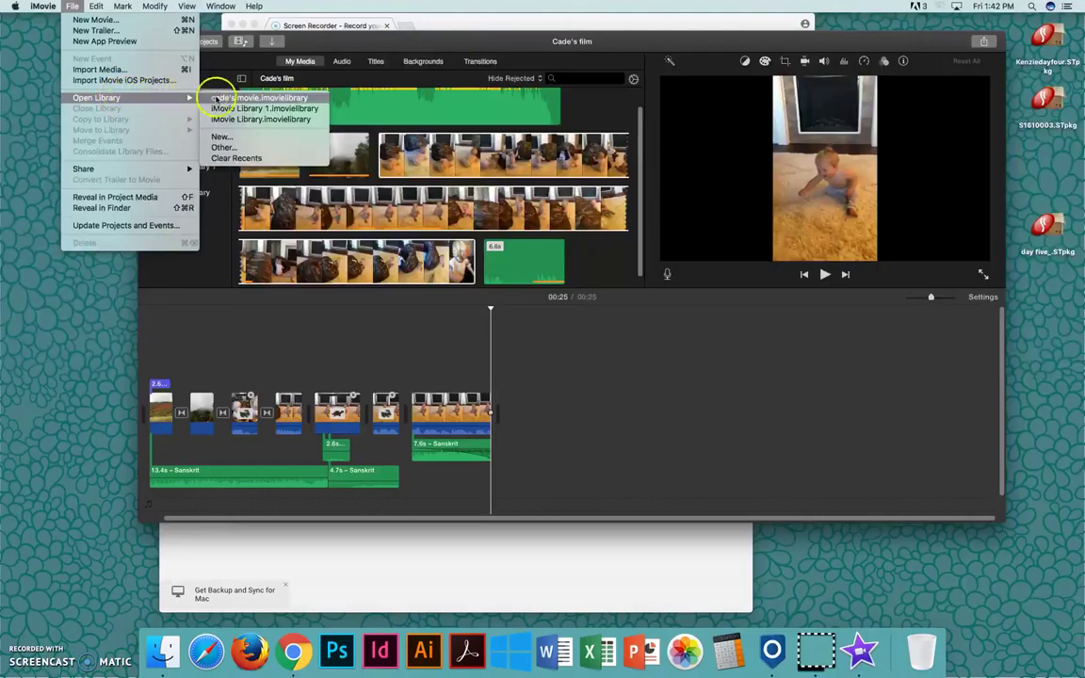
left_click(259, 140)
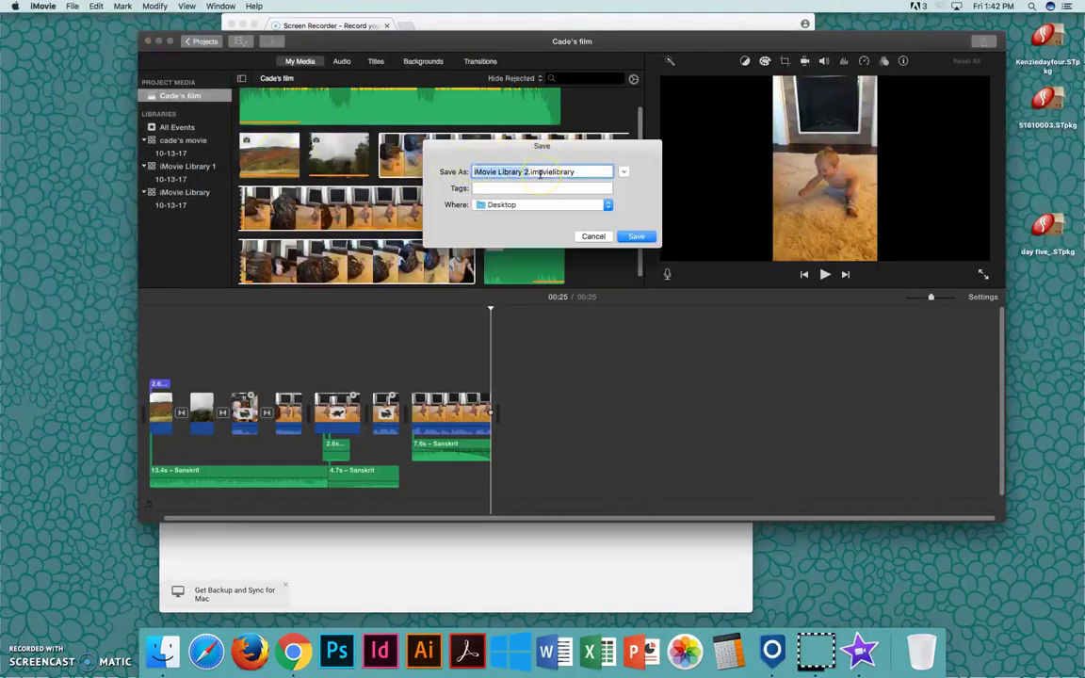
type("Cade's final m")
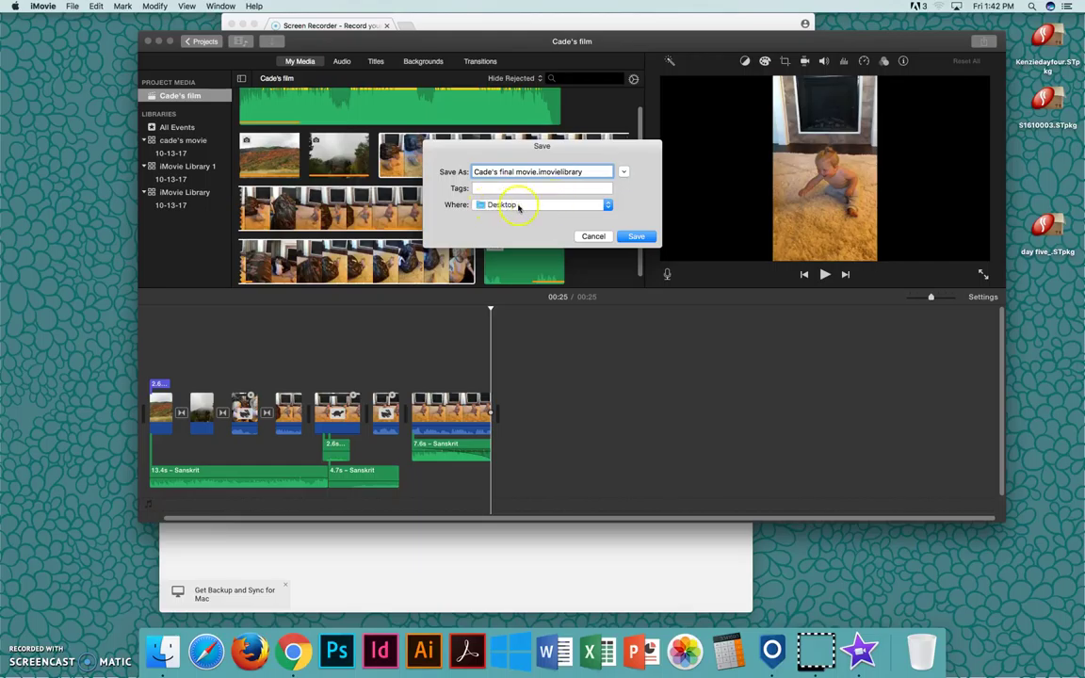
left_click(644, 240)
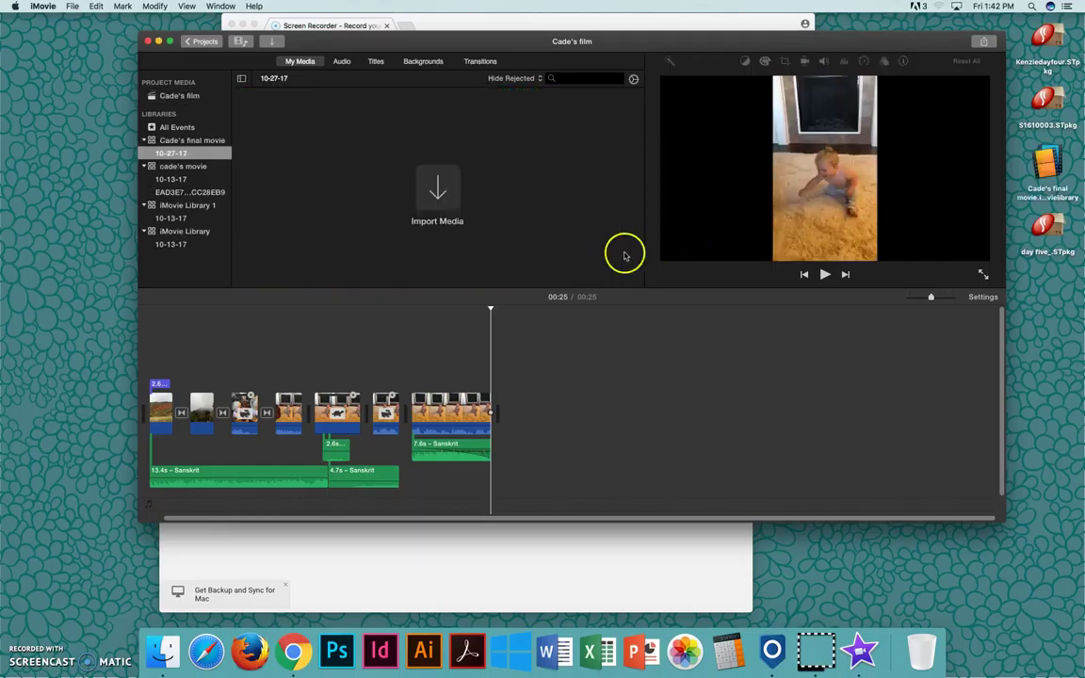
Look through the new Cade's final movie library and its empty 10-27-17 event.
left_click(170, 141)
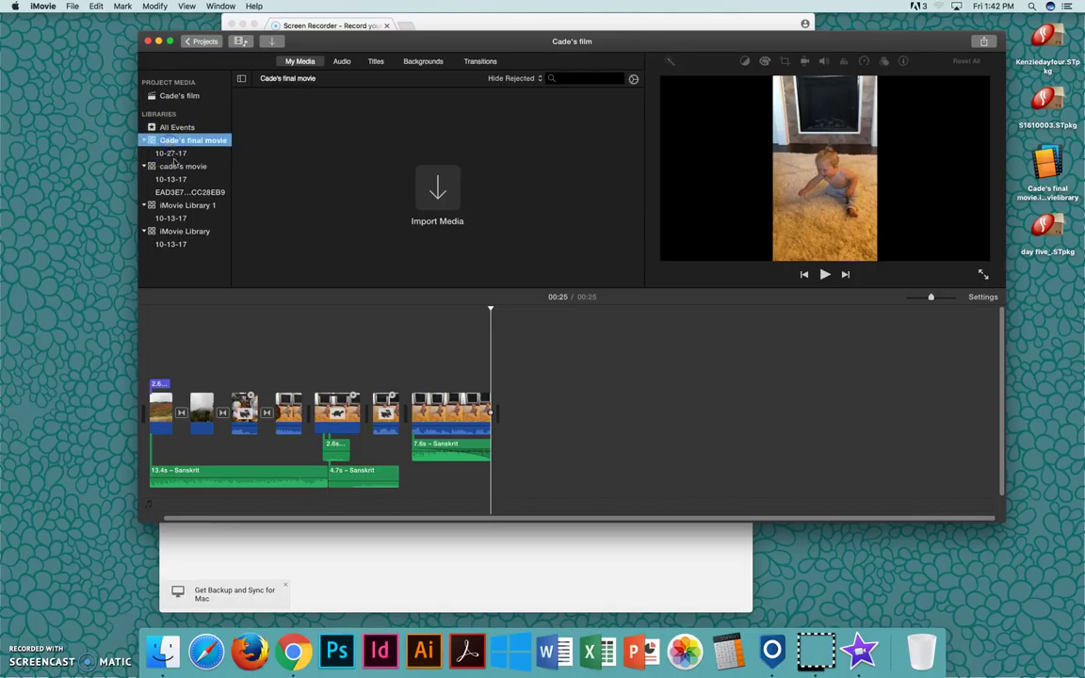
left_click(169, 154)
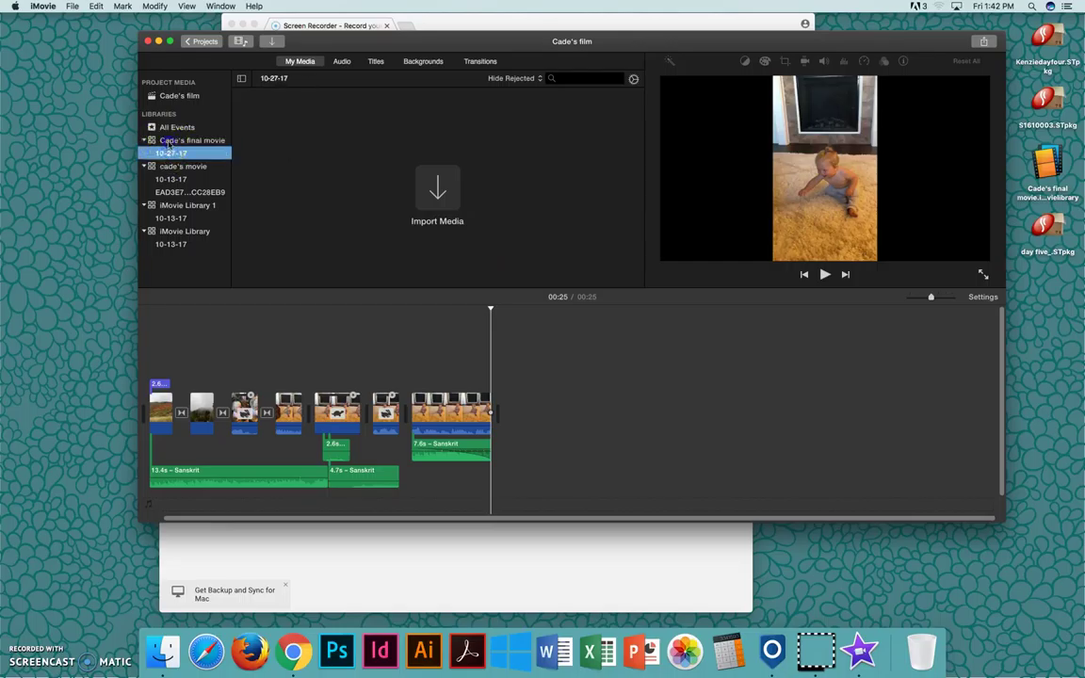
left_click(170, 142)
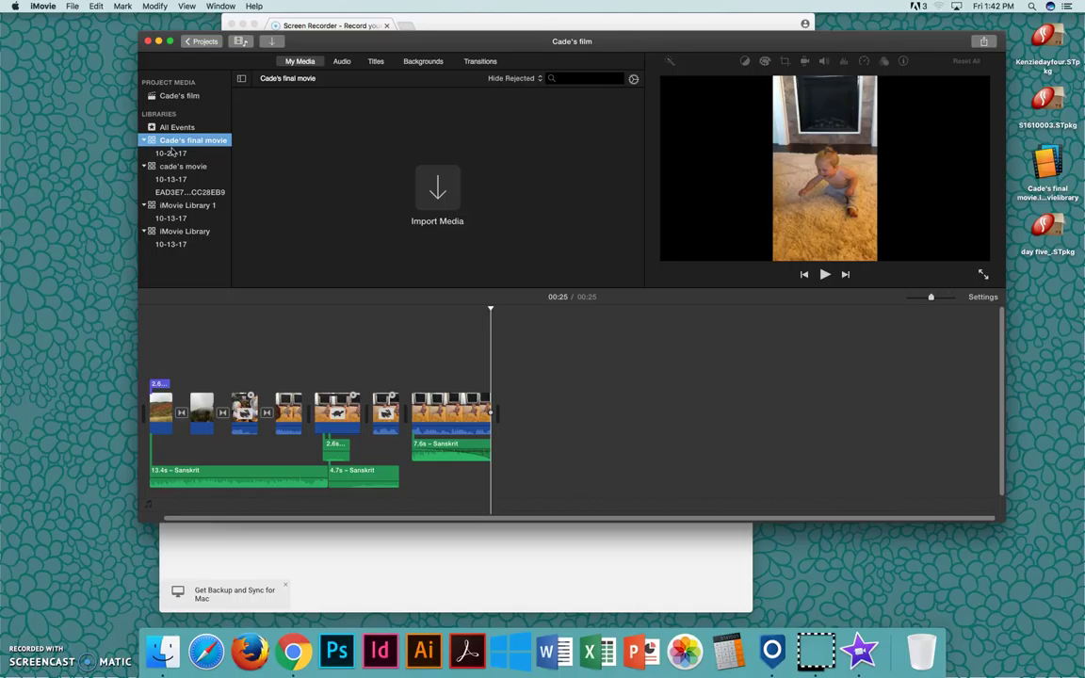
left_click(172, 153)
left_click(171, 141)
Drag the Cade's film media onto the Cade's final movie library and confirm the clips arrived.
left_click(171, 96)
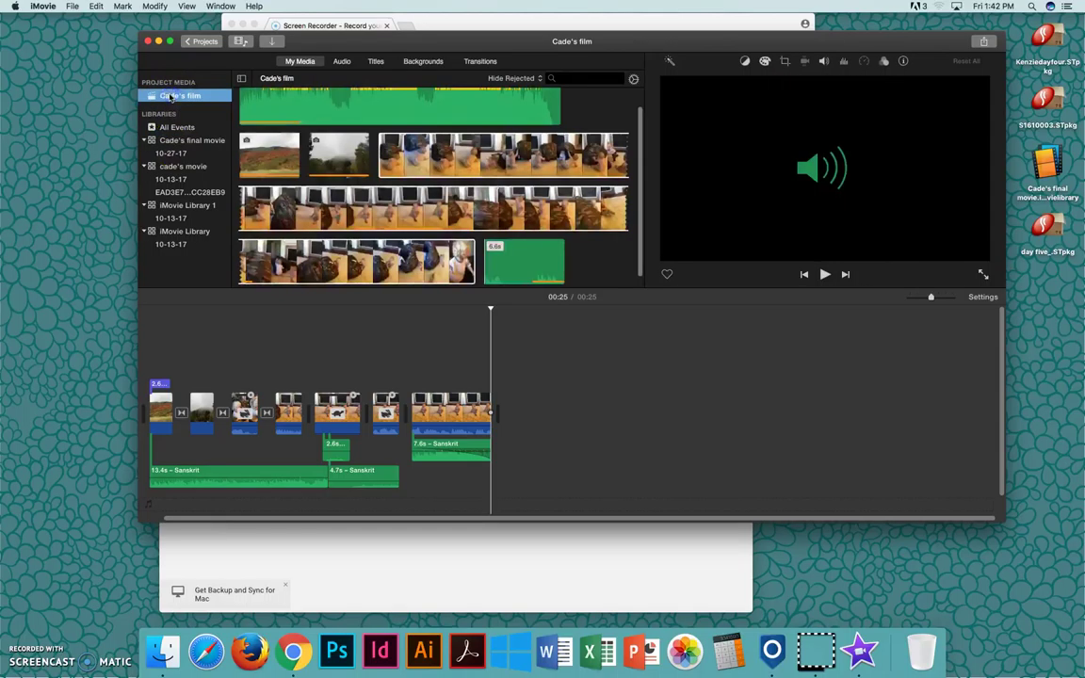
left_click(170, 96)
left_click(428, 141)
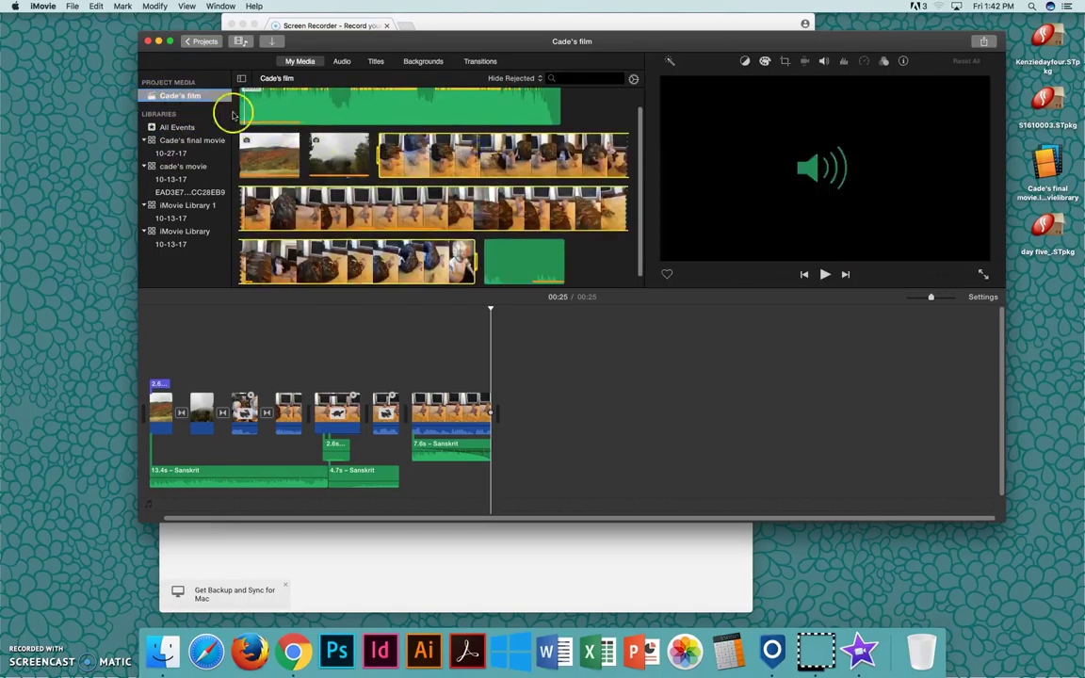
left_click(155, 96)
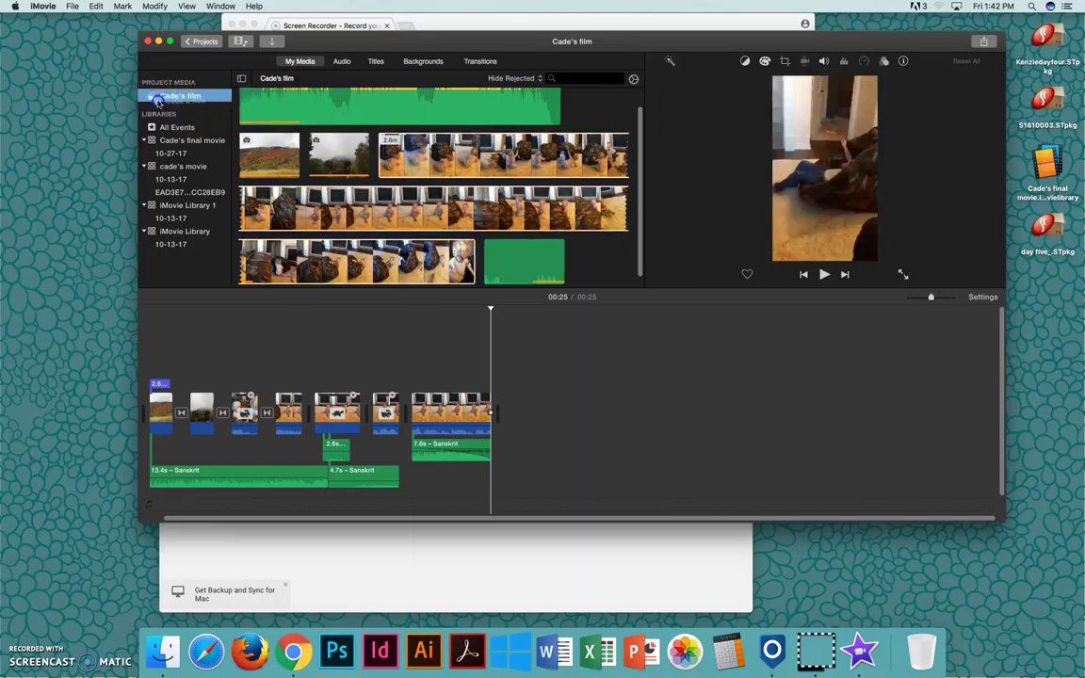
left_click_drag(156, 100, 156, 141)
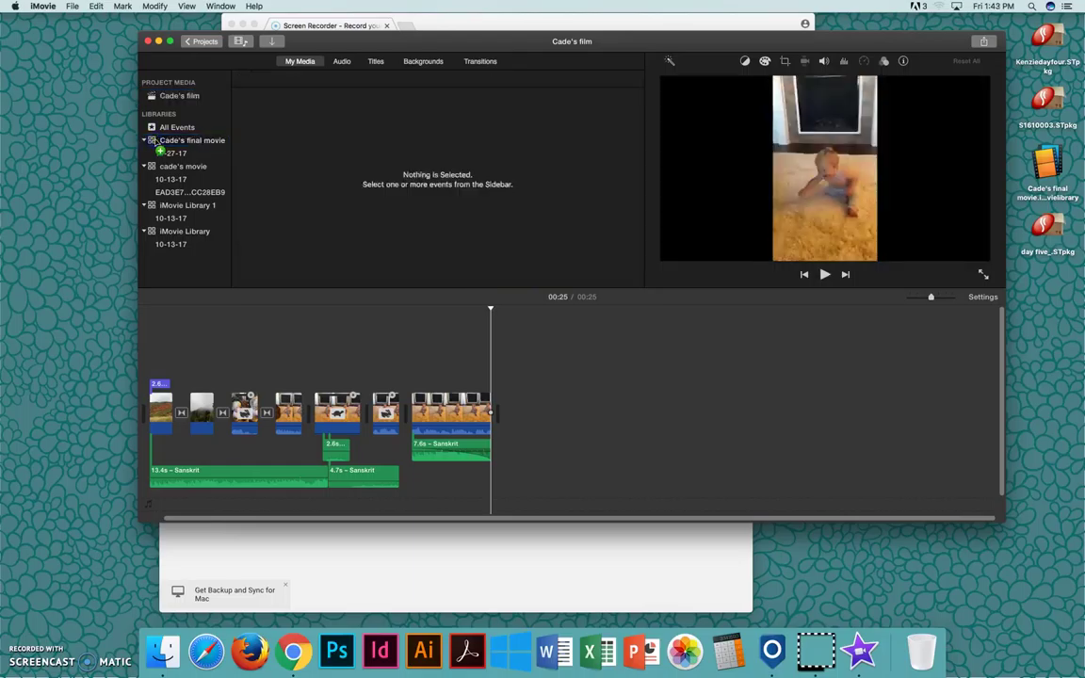
left_click(156, 141)
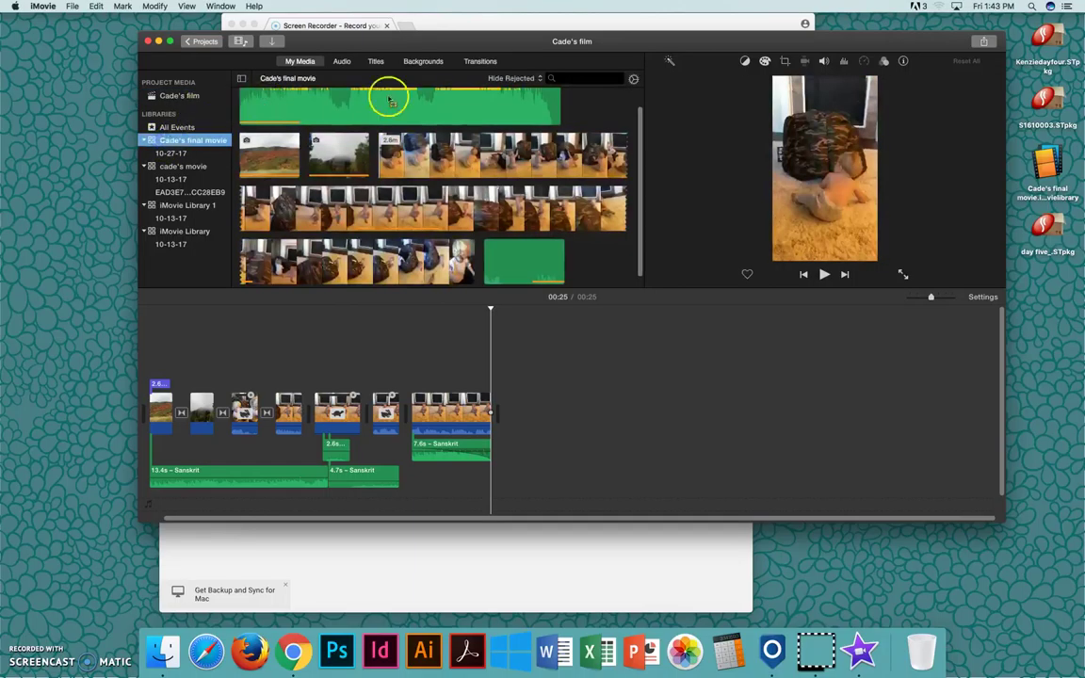
left_click(174, 154)
From the Projects list, copy the Cade's film project to the Cade's final movie library.
left_click(162, 141)
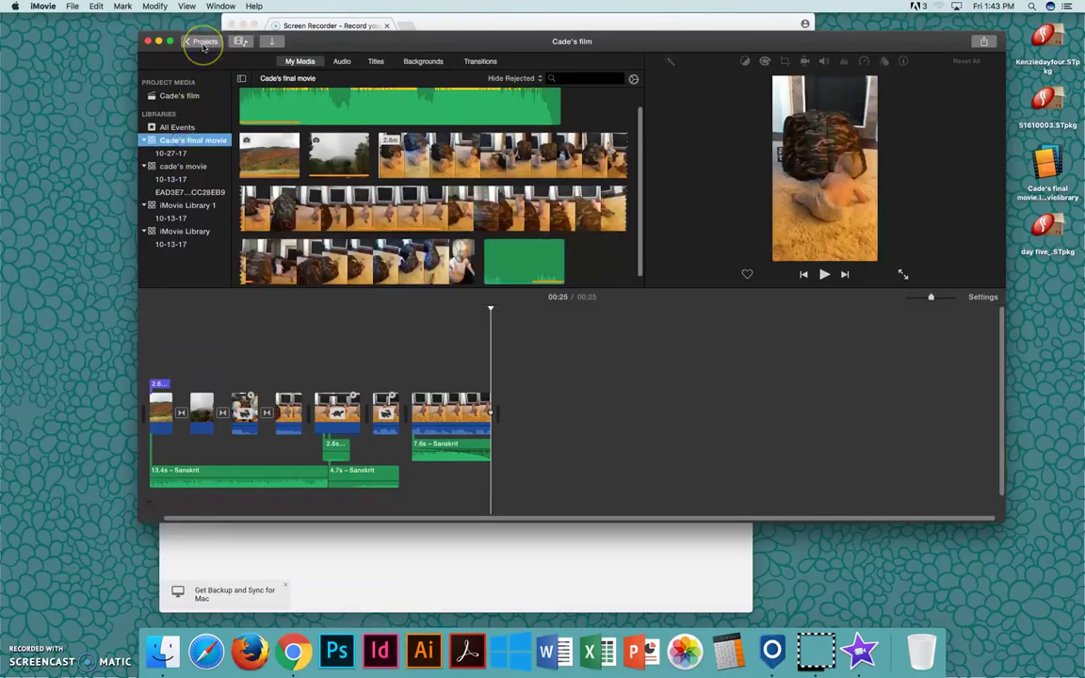
left_click(204, 42)
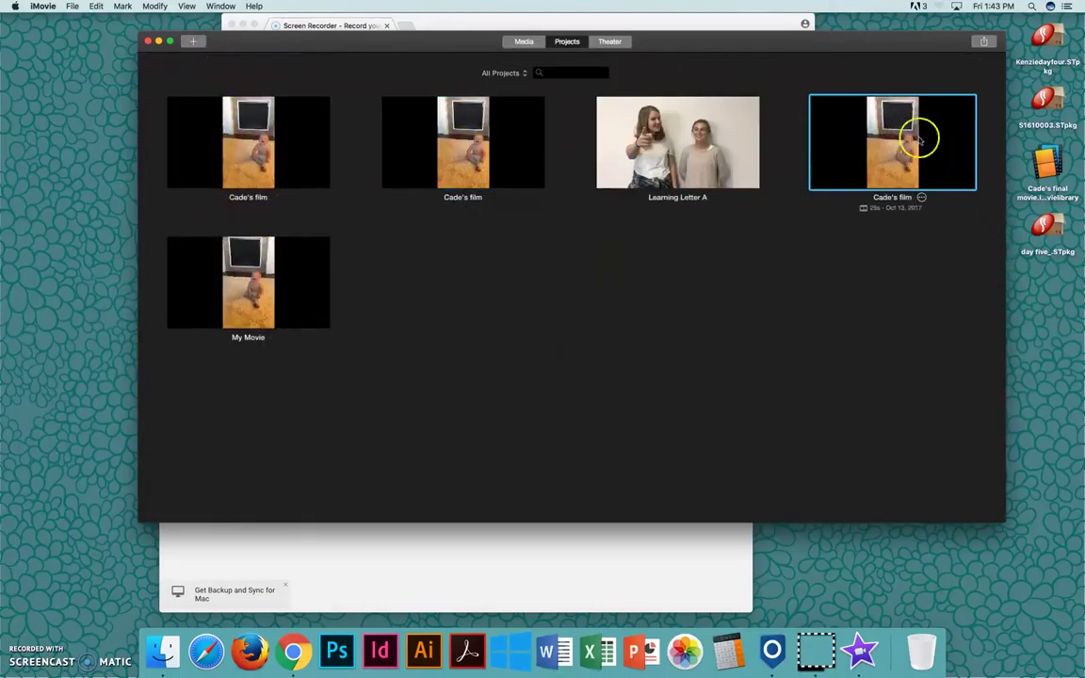
left_click(922, 199)
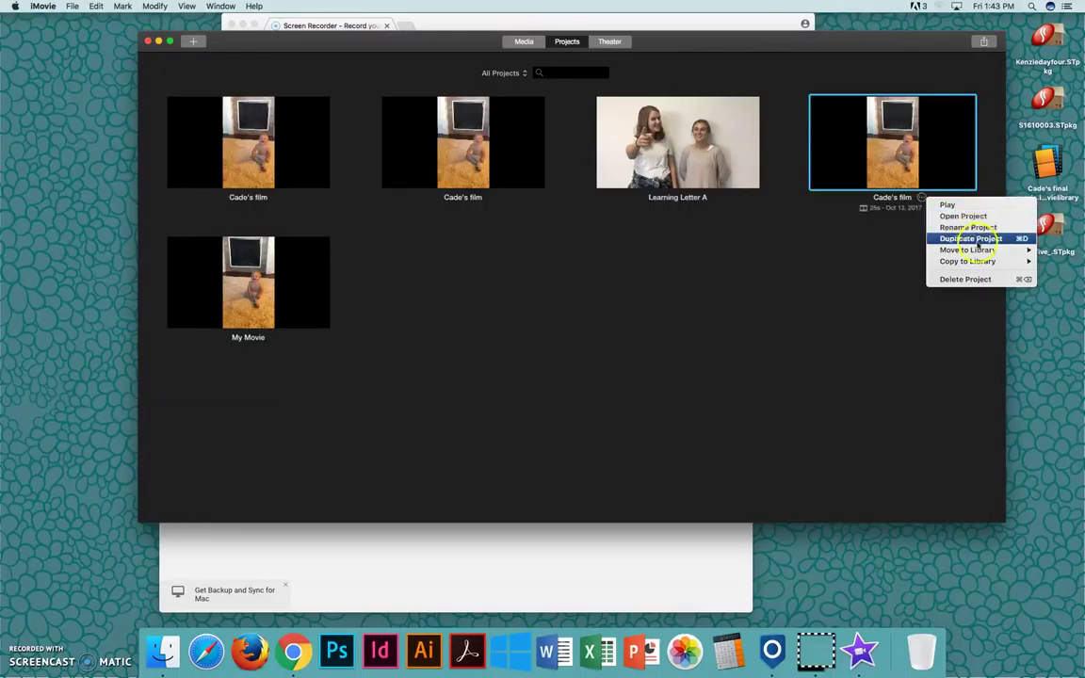
mouse_move(979, 265)
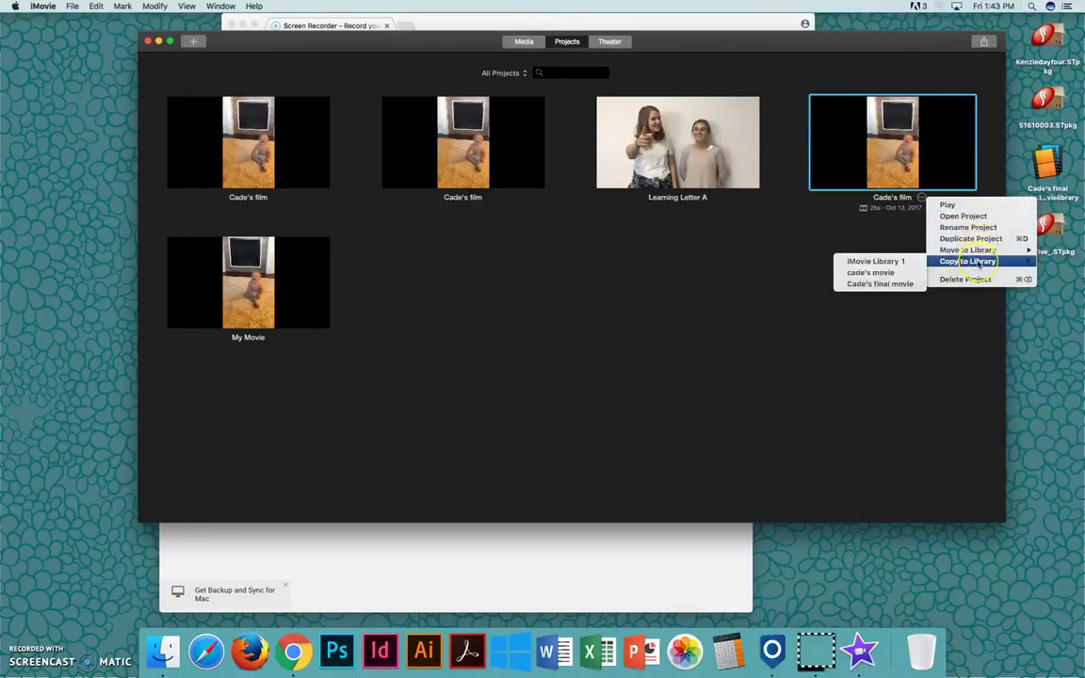
left_click(889, 286)
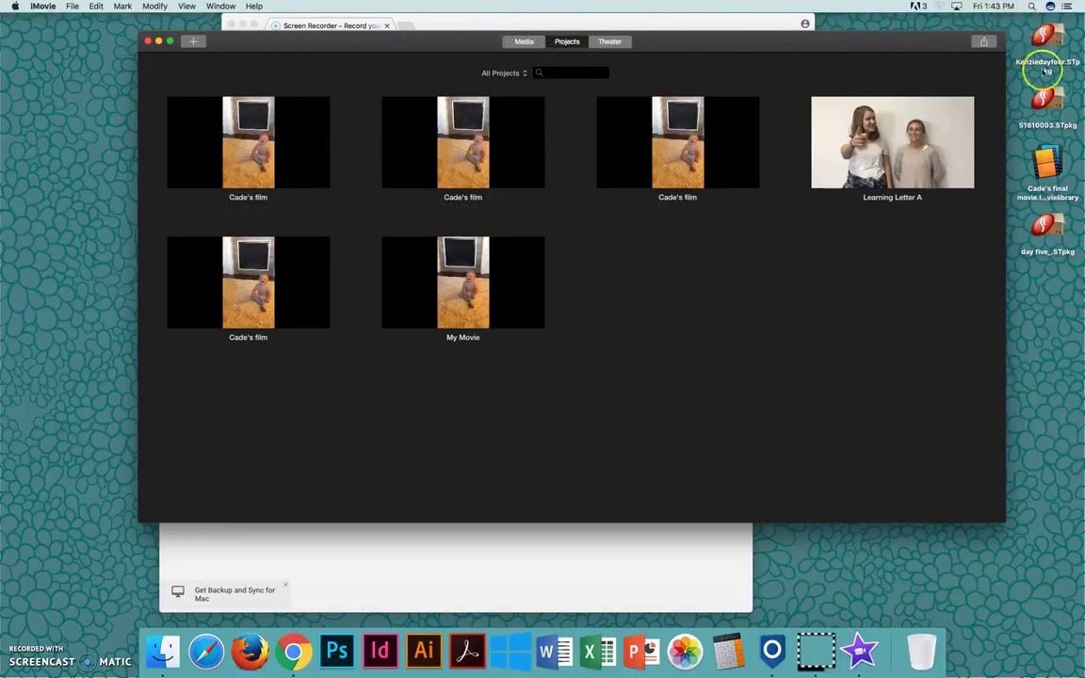
Quit iMovie and position the Google Drive window showing the IP&T › IPT 371 › iMovie folder.
left_click(1052, 162)
key("super+q")
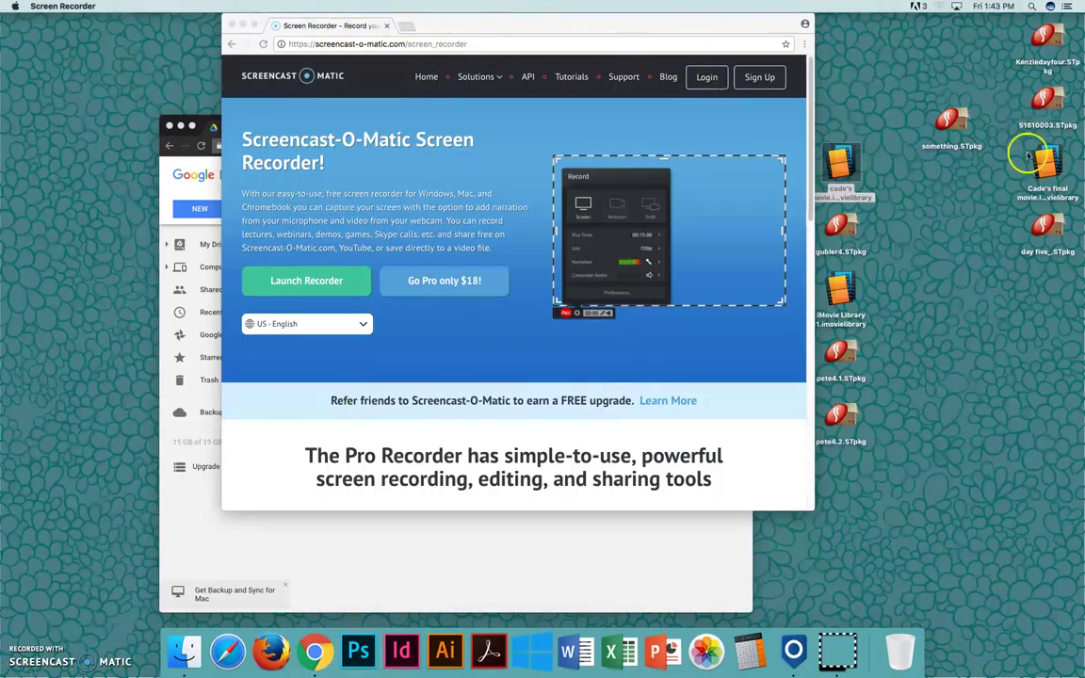
left_click(381, 542)
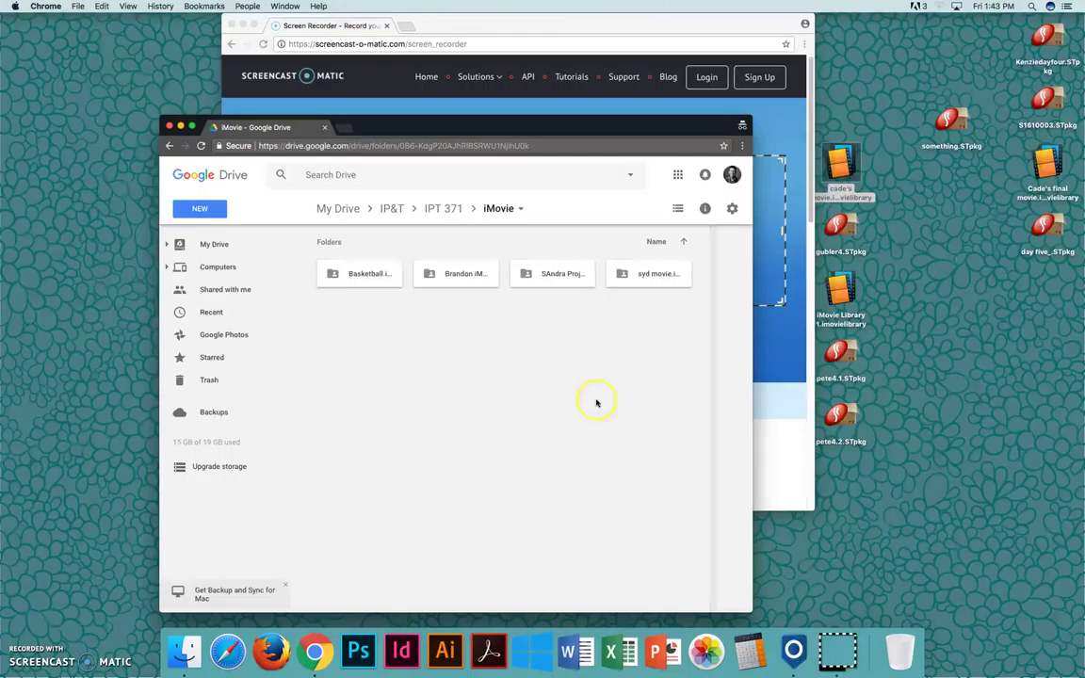
left_click_drag(504, 126, 546, 97)
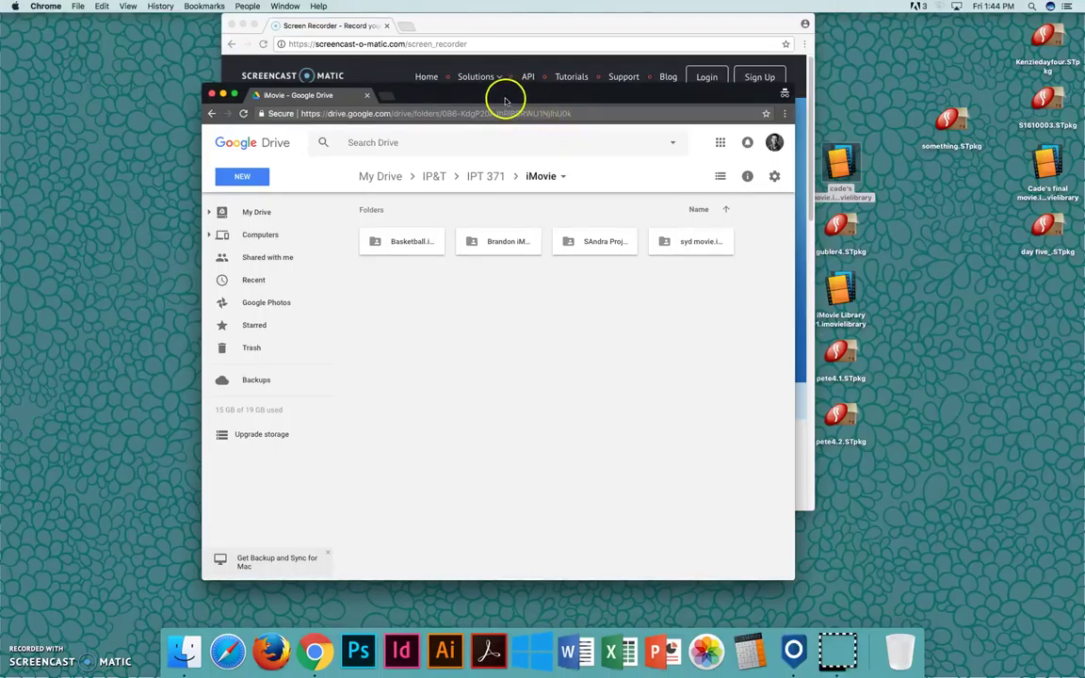
left_click_drag(516, 97, 486, 97)
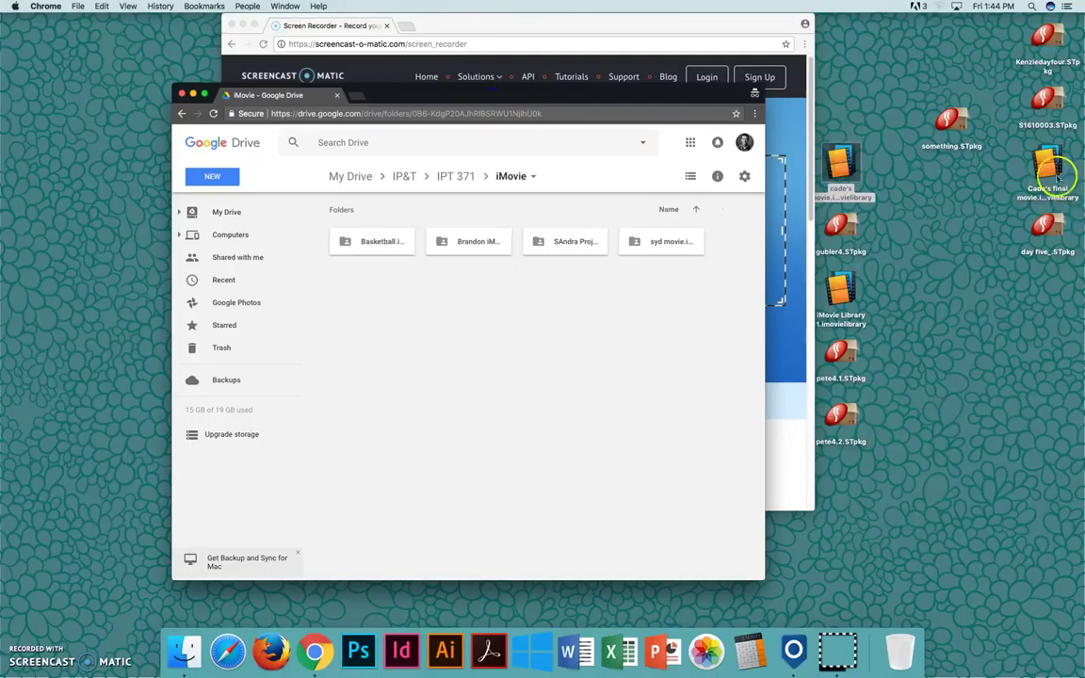
Drag Cade's final movie.imovielibrary from the Desktop into the Drive iMovie folder to upload it.
left_click(1051, 174)
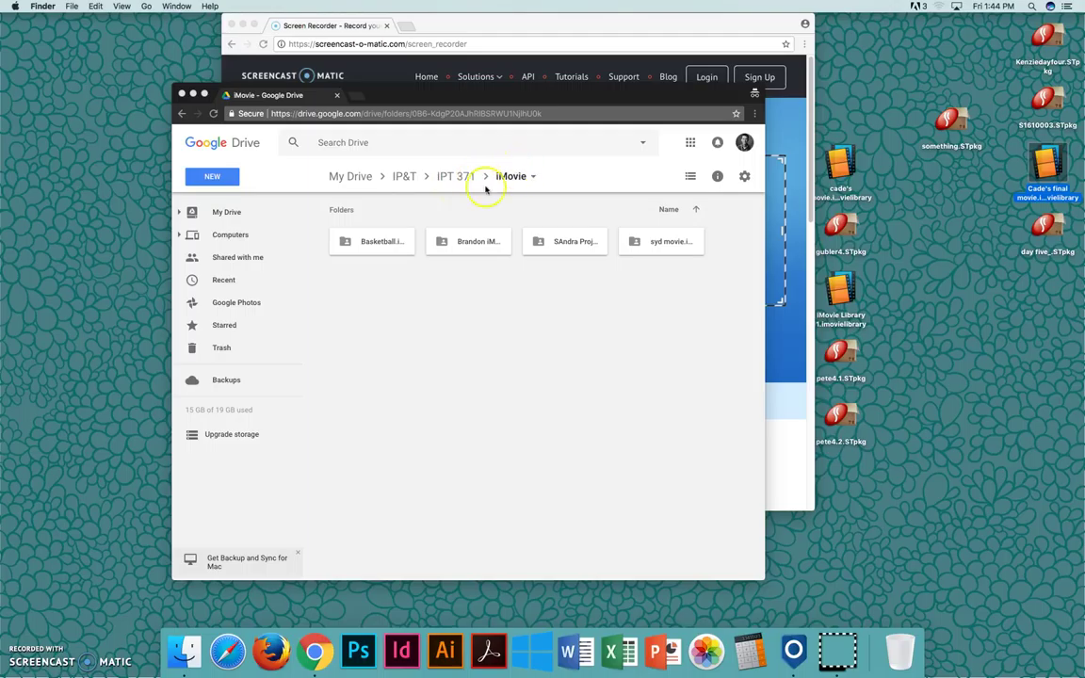
left_click_drag(1036, 154, 402, 336)
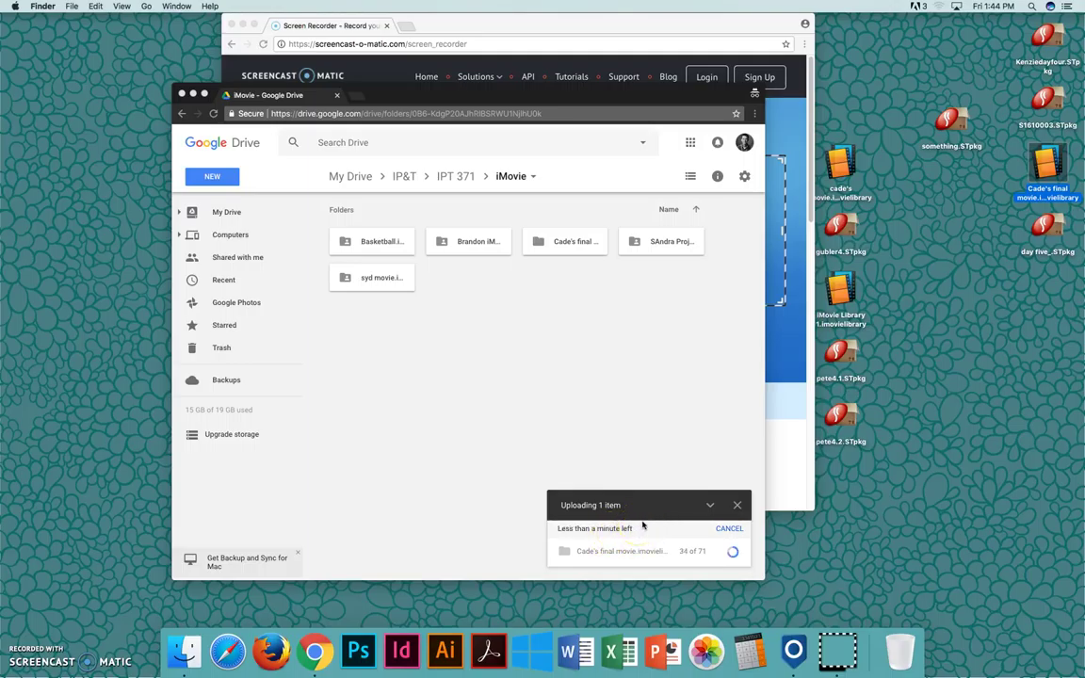
left_click_drag(570, 100, 554, 86)
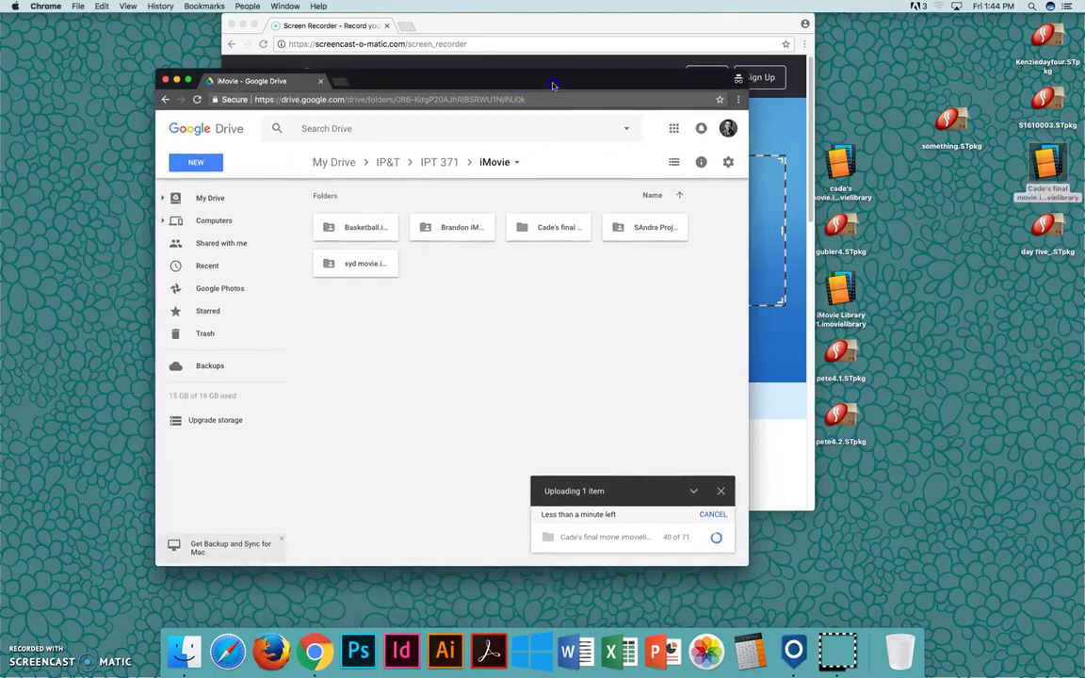
Open the Brandon iMovie folder to inspect its contents, then return to the iMovie folder.
left_click(452, 227)
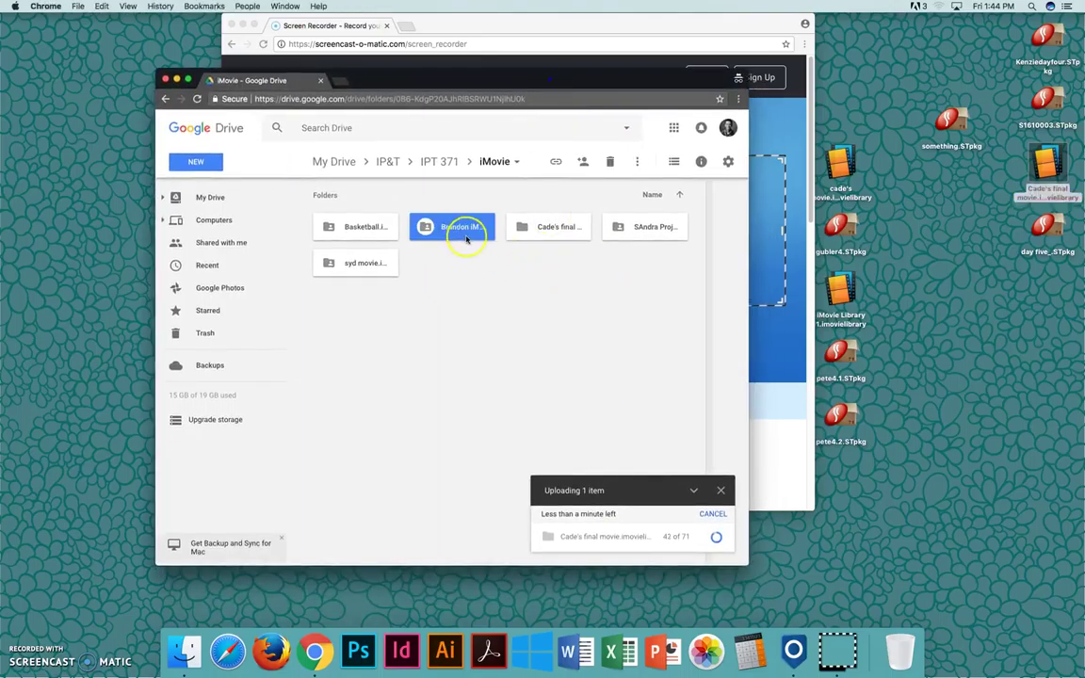
left_click(473, 251)
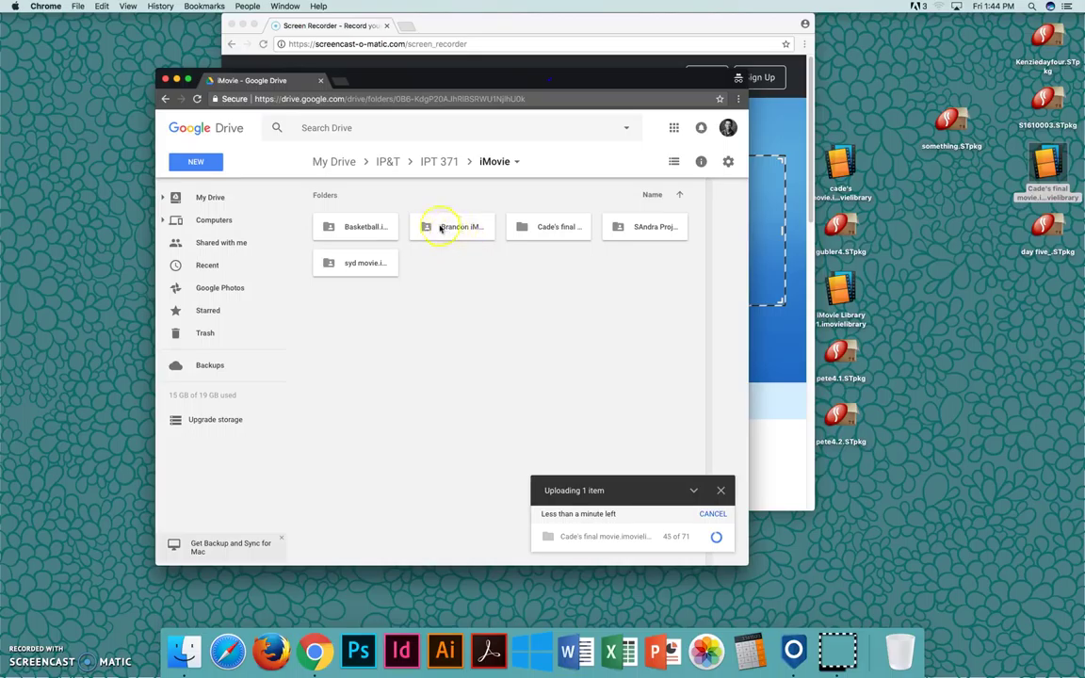
double_click(453, 226)
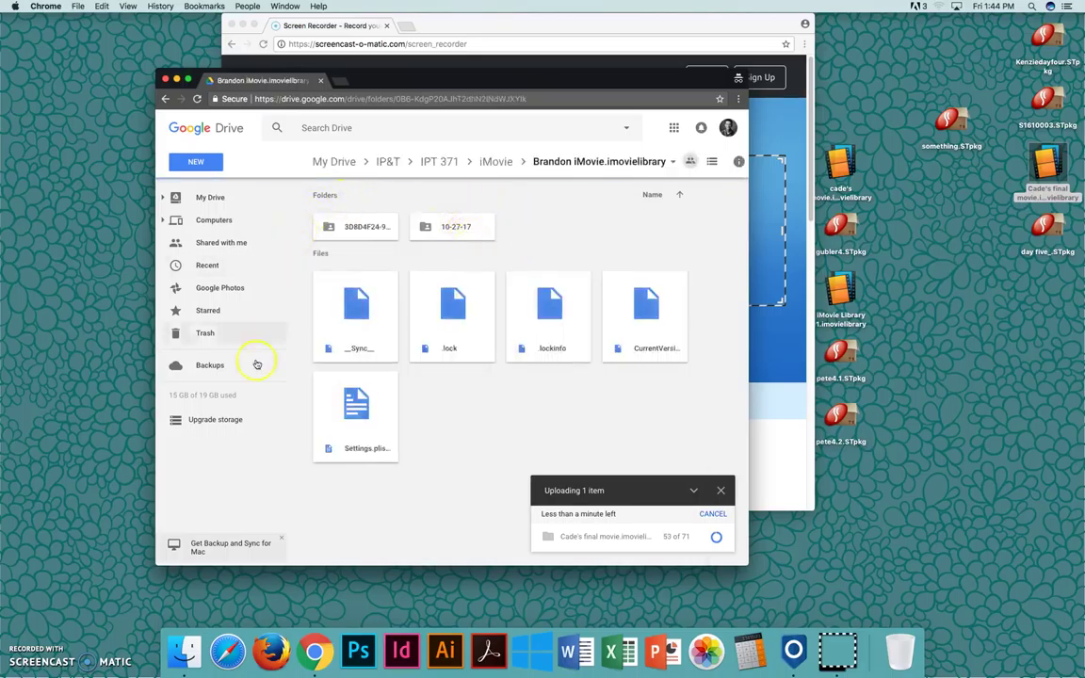
left_click(497, 161)
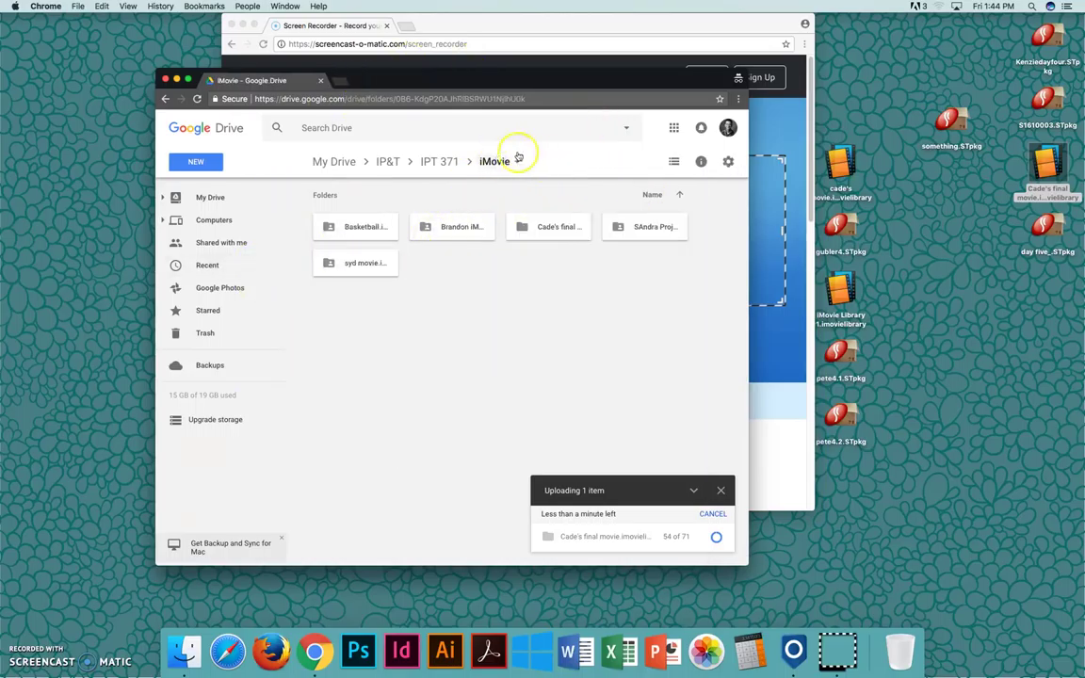
Download the Brandon iMovie folder as a zip from its right-click menu.
left_click(465, 227)
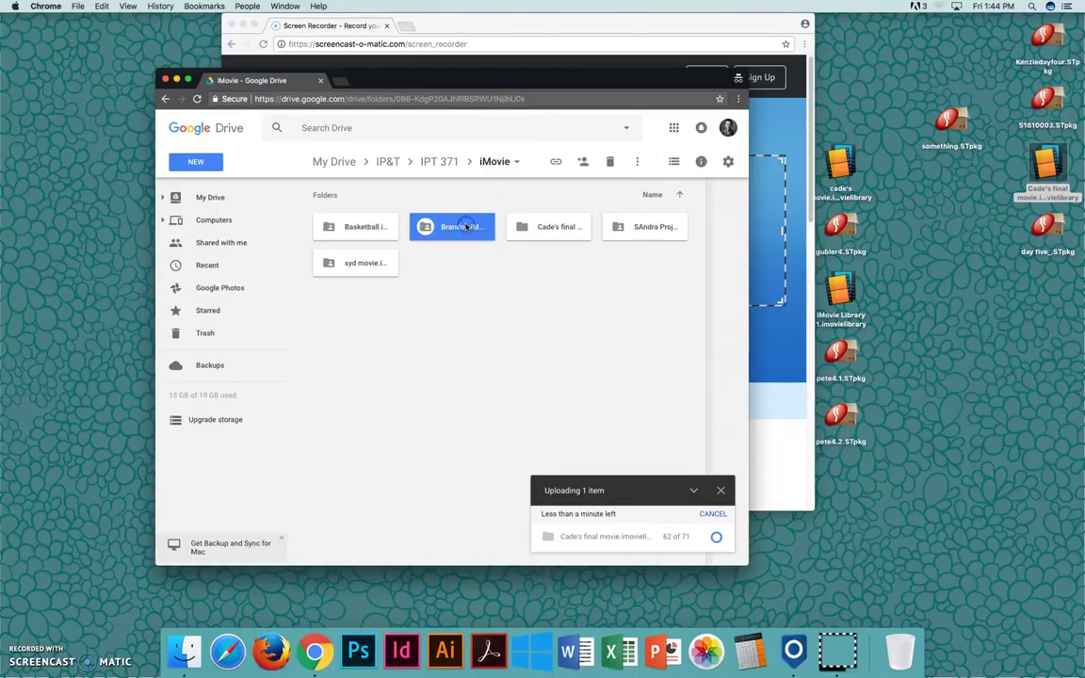
right_click(466, 227)
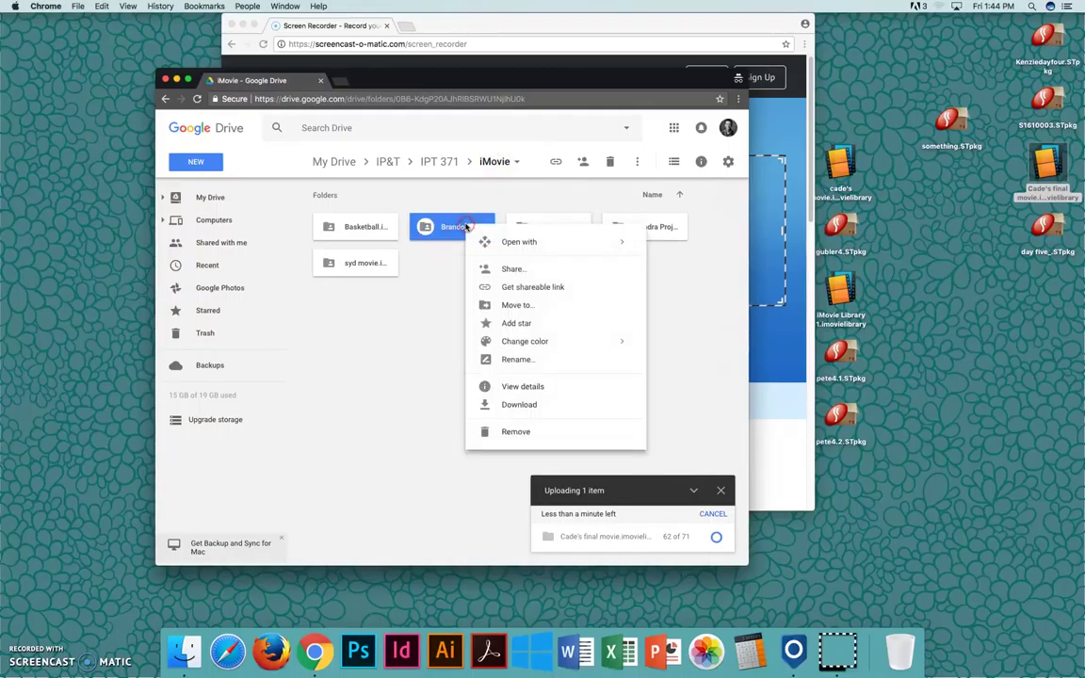
left_click(521, 406)
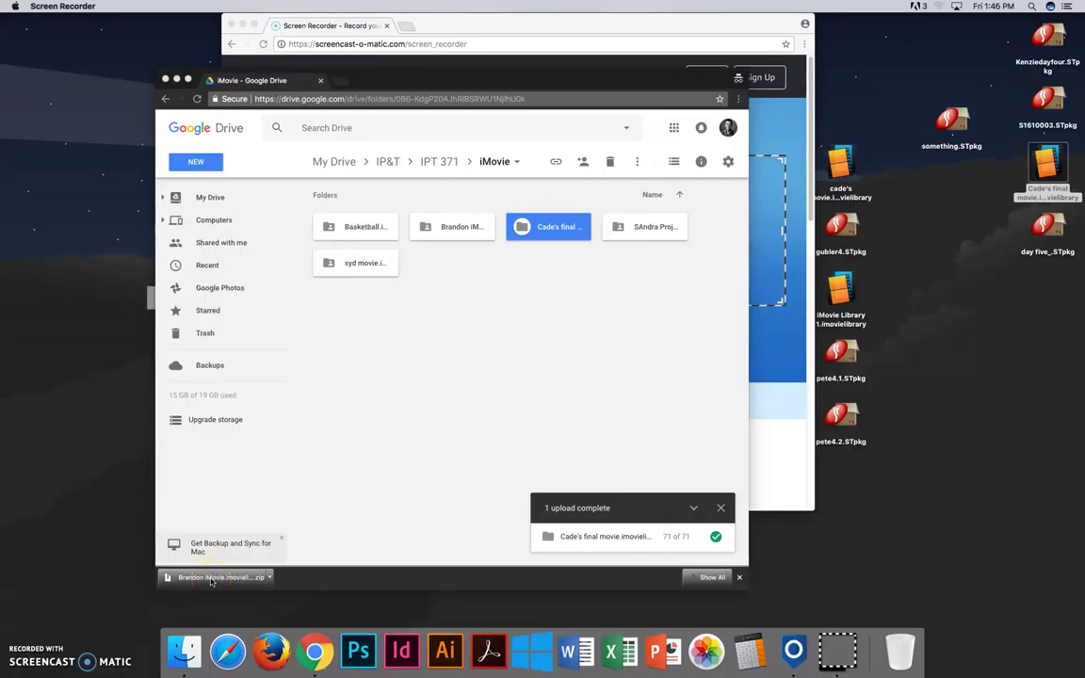
Open the unzipped Brandon iMovie .imovielibrary from Finder's Downloads folder in iMovie.
left_click(216, 579)
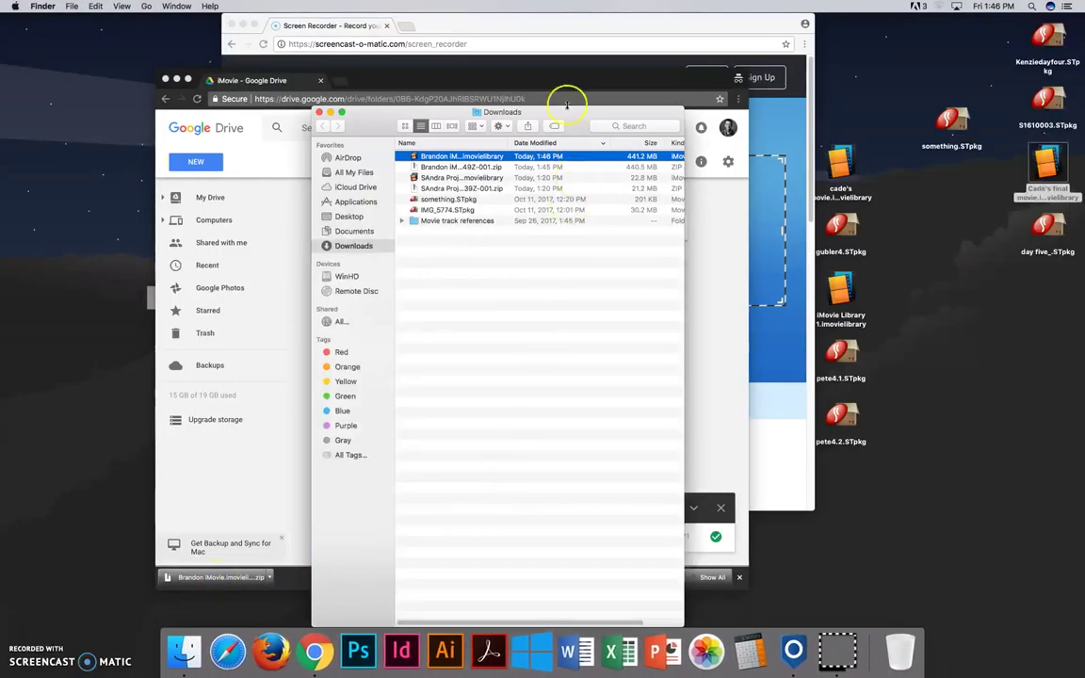
left_click(478, 167)
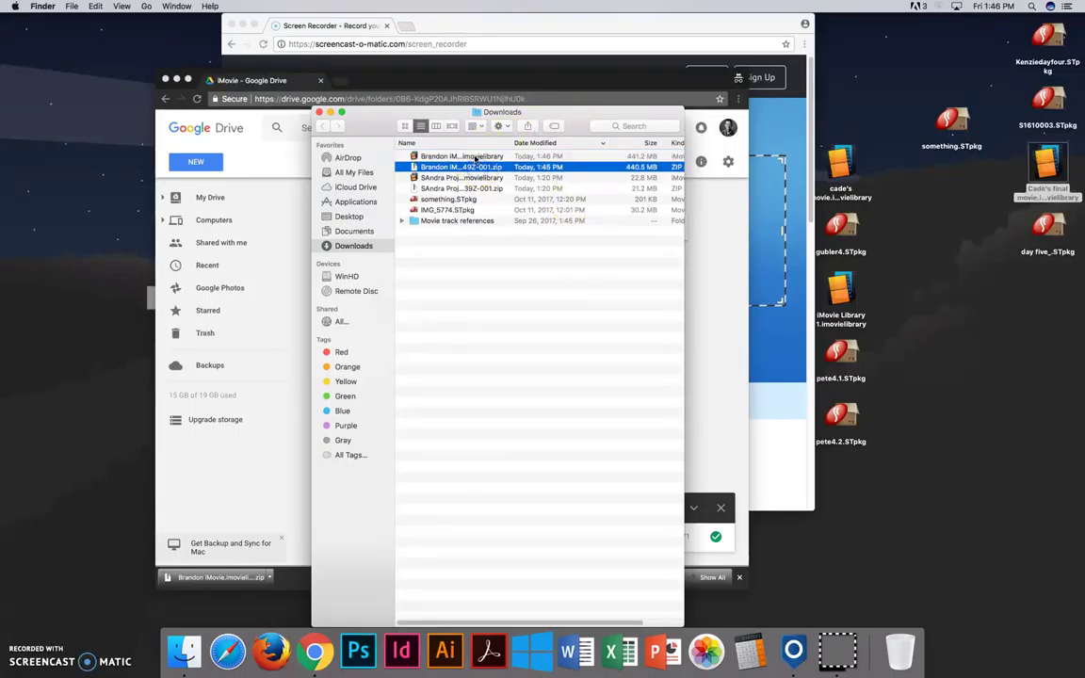
left_click(475, 156)
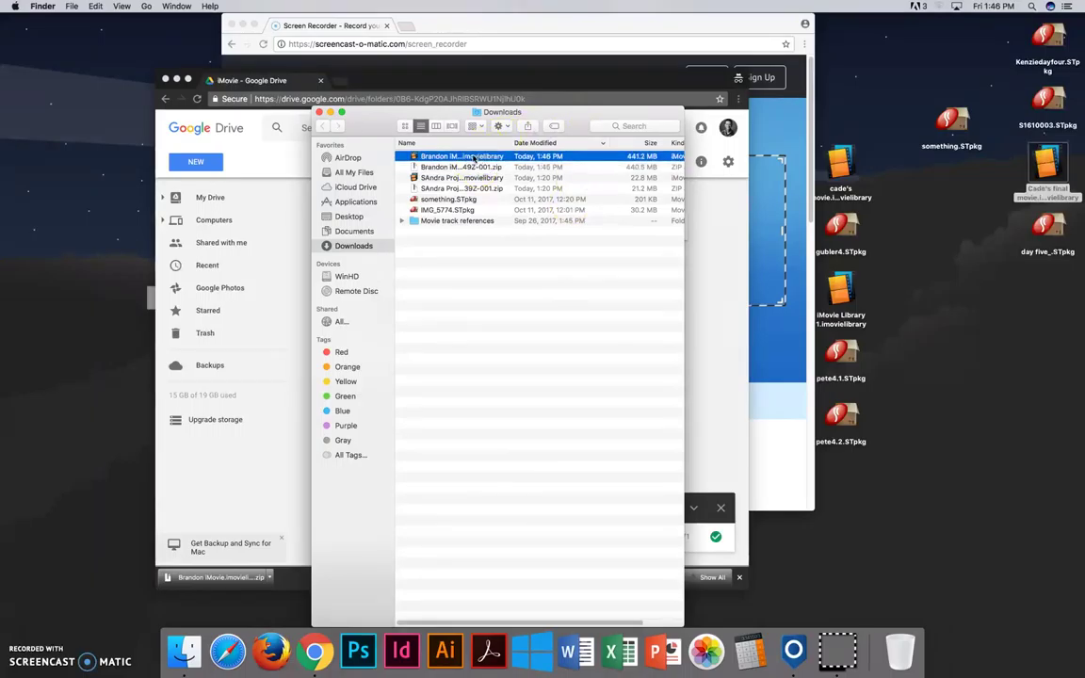
double_click(474, 156)
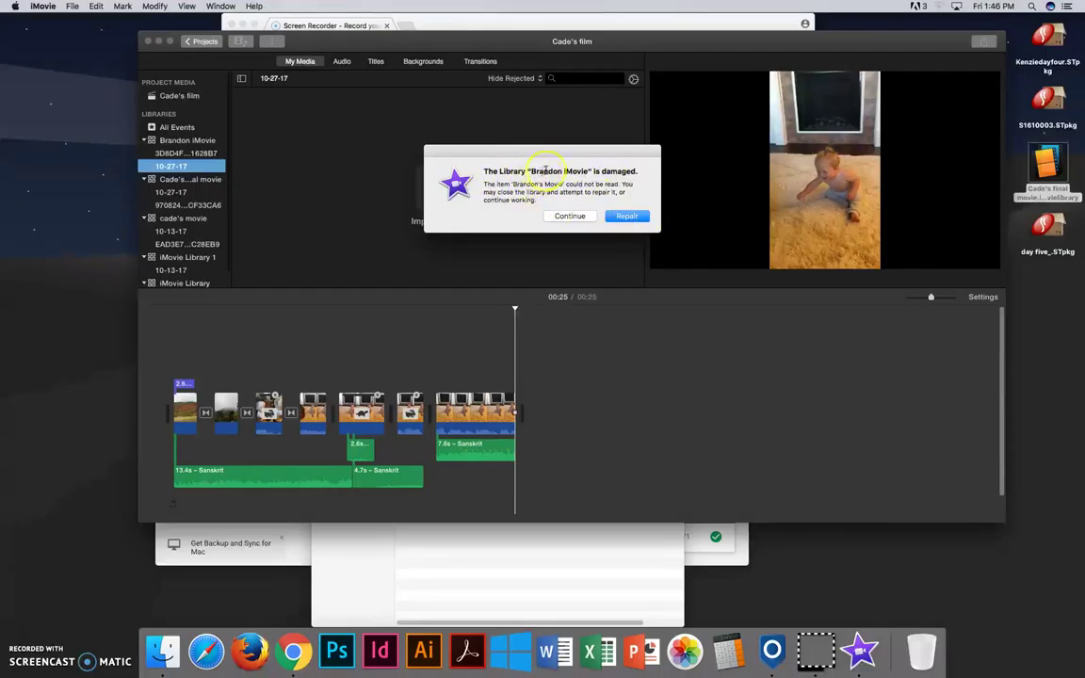
Choose Repair in the 'Library is damaged' dialog for the Brandon iMovie library.
left_click(628, 216)
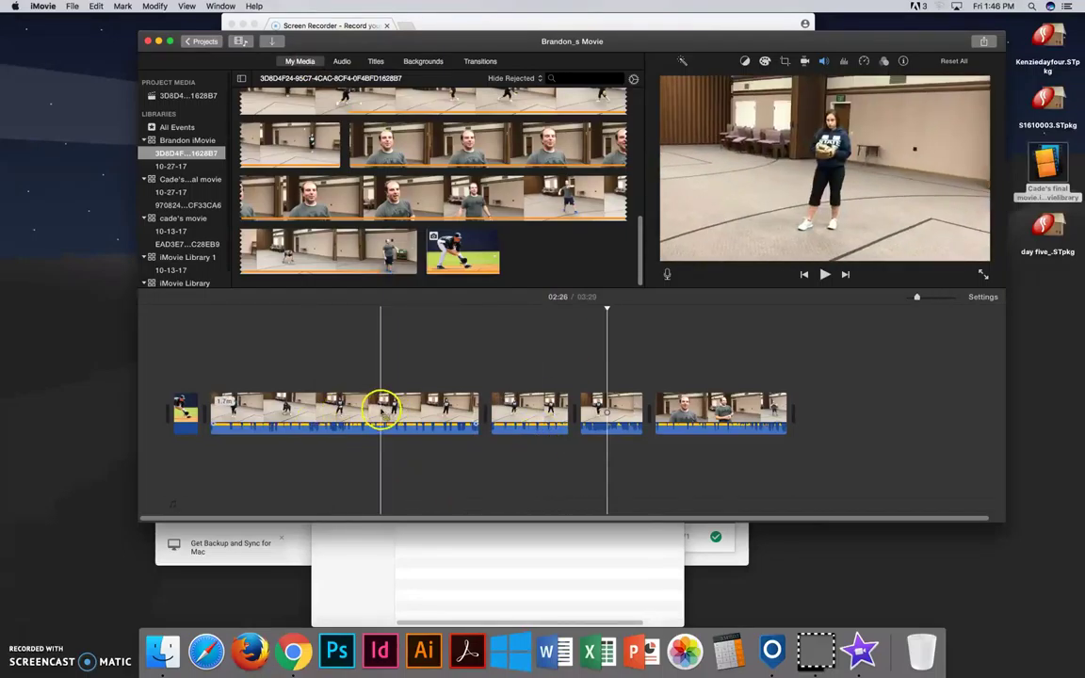
Open Brandon_s Movie from the Projects list, then bring Finder's Downloads window in front.
left_click(202, 42)
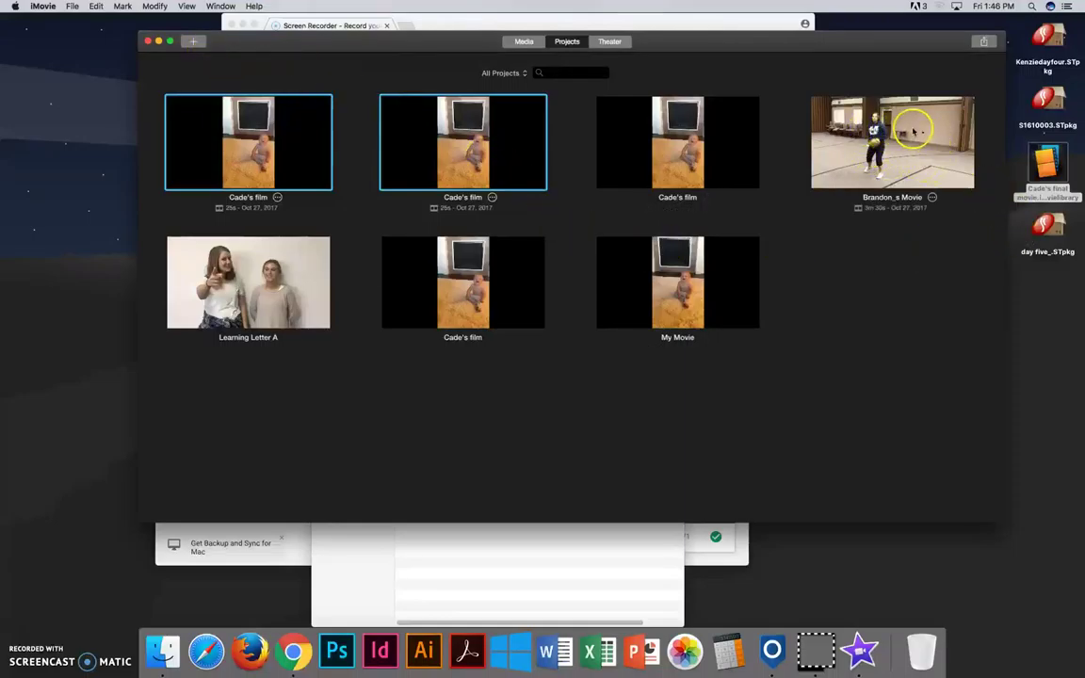
double_click(913, 132)
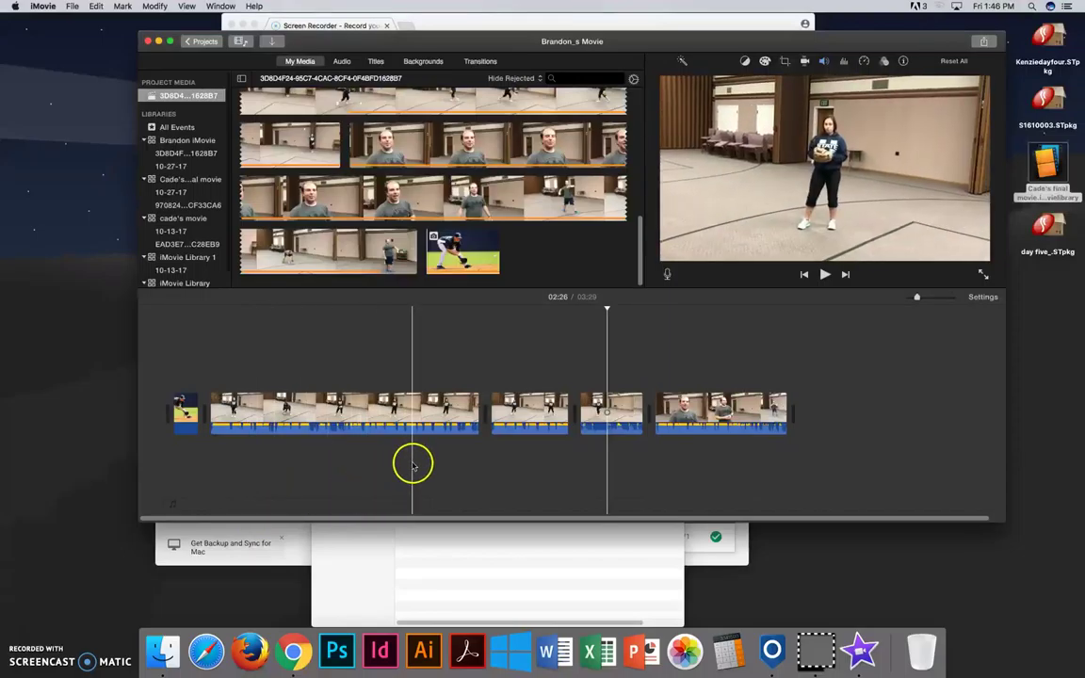
left_click_drag(771, 40, 756, 21)
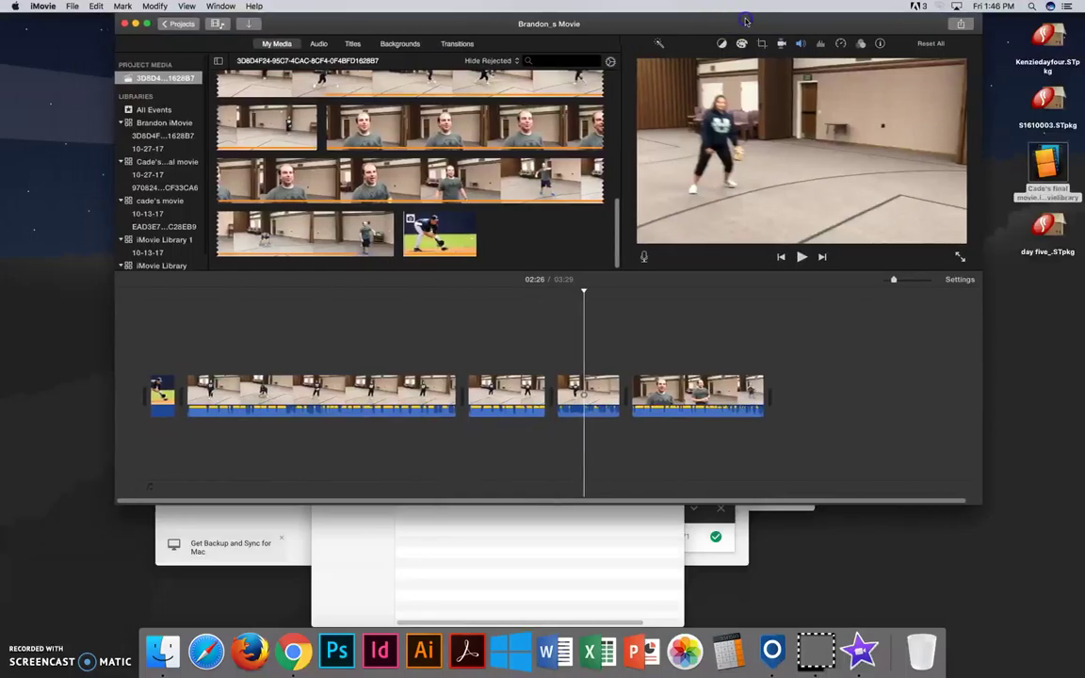
left_click(387, 557)
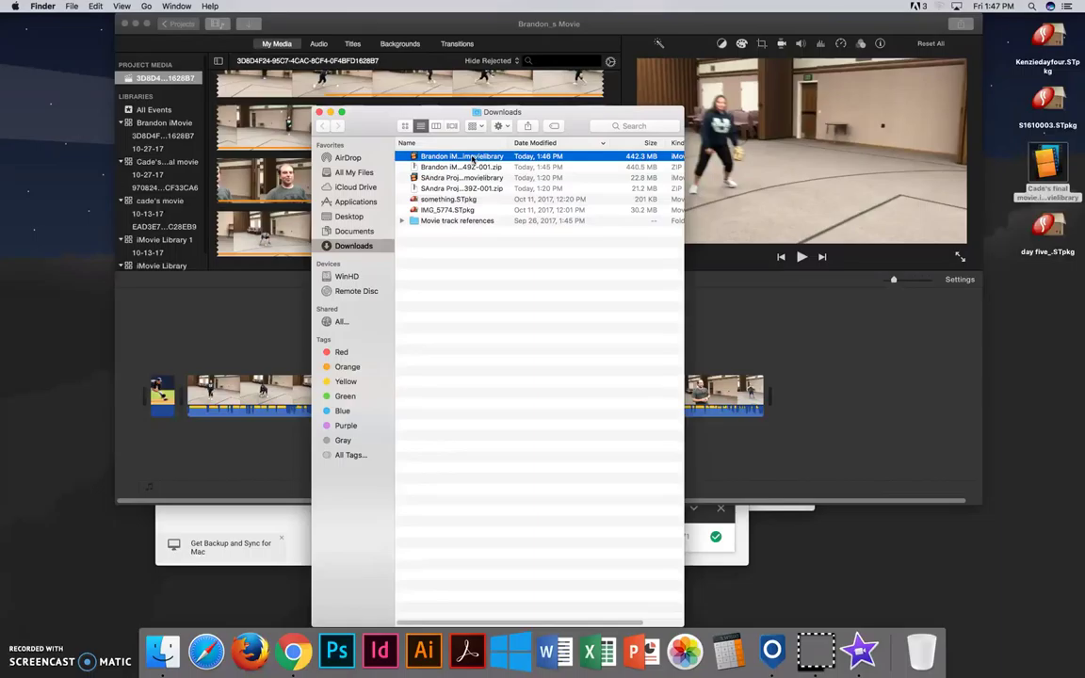
Bring Google Drive's iMovie folder back to the front and confirm the final movie upload completed, 71 of 71.
left_click(702, 537)
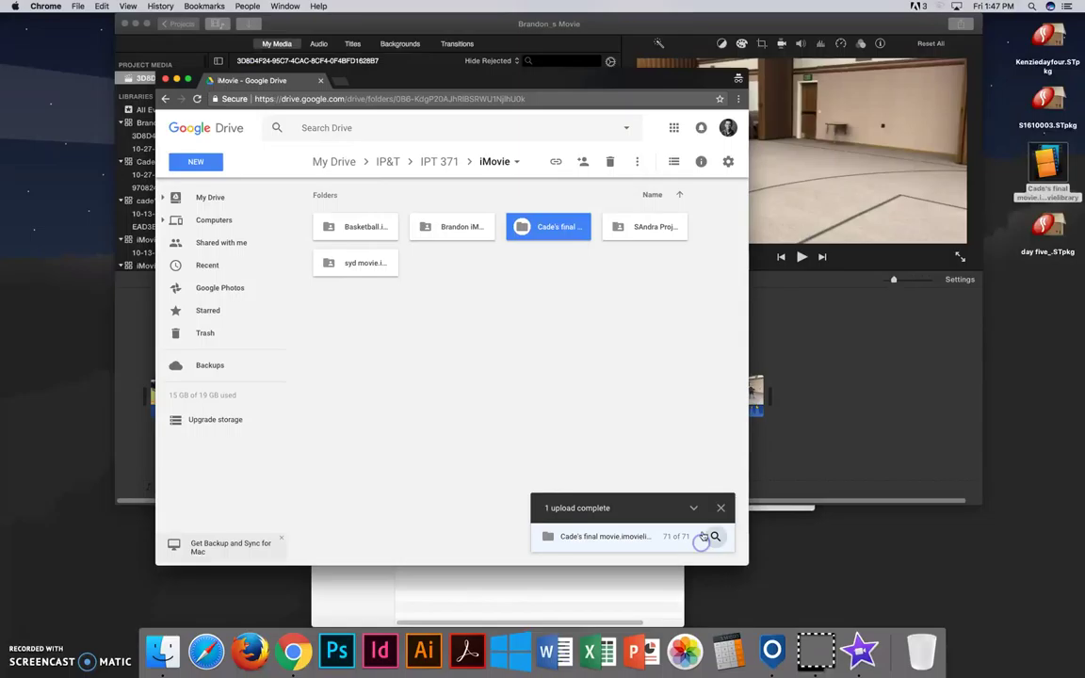